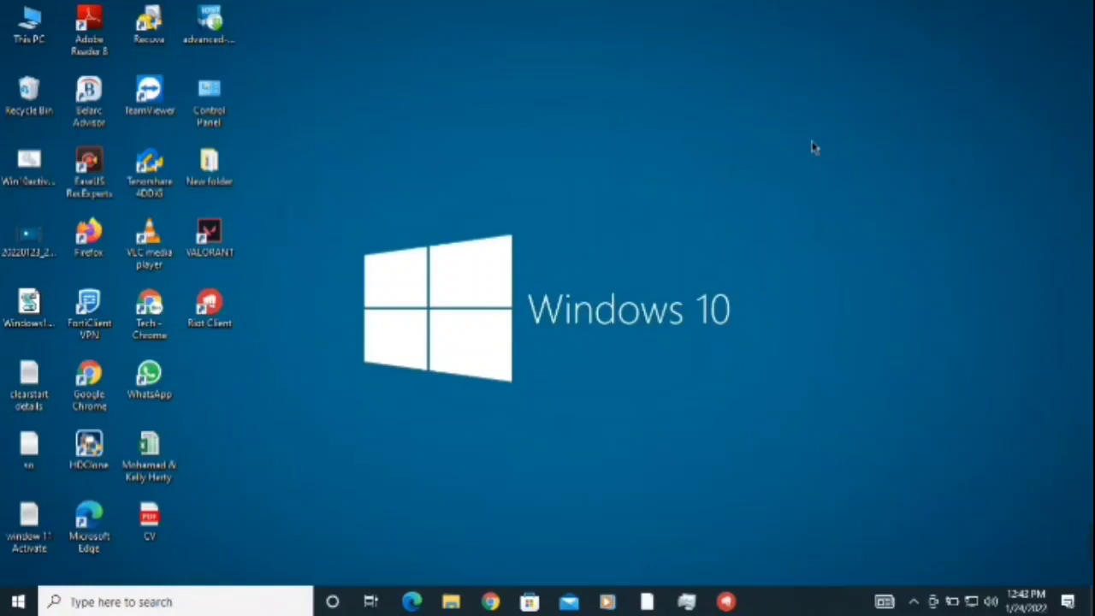
# Open the Services console by running services.msc
pyautogui.press('super+r')
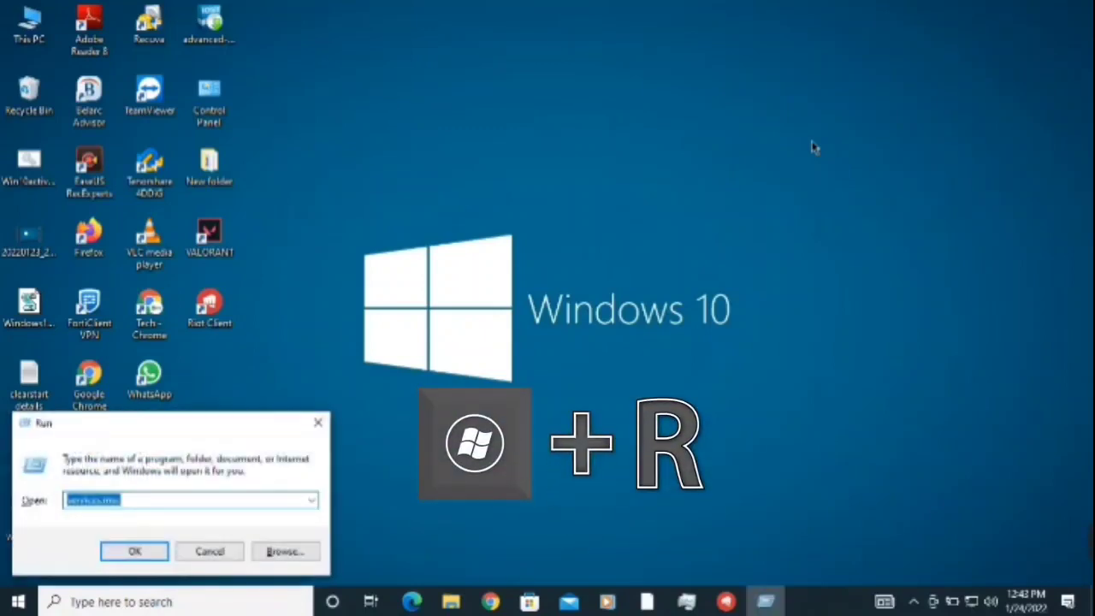
pyautogui.press('BackSpace')
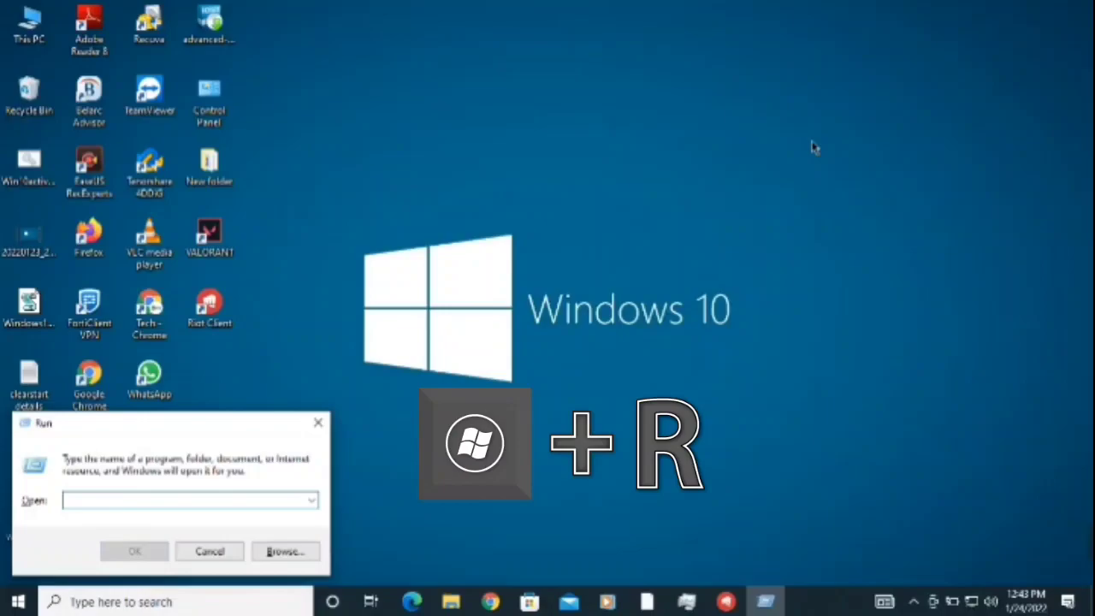
pyautogui.write('servic')
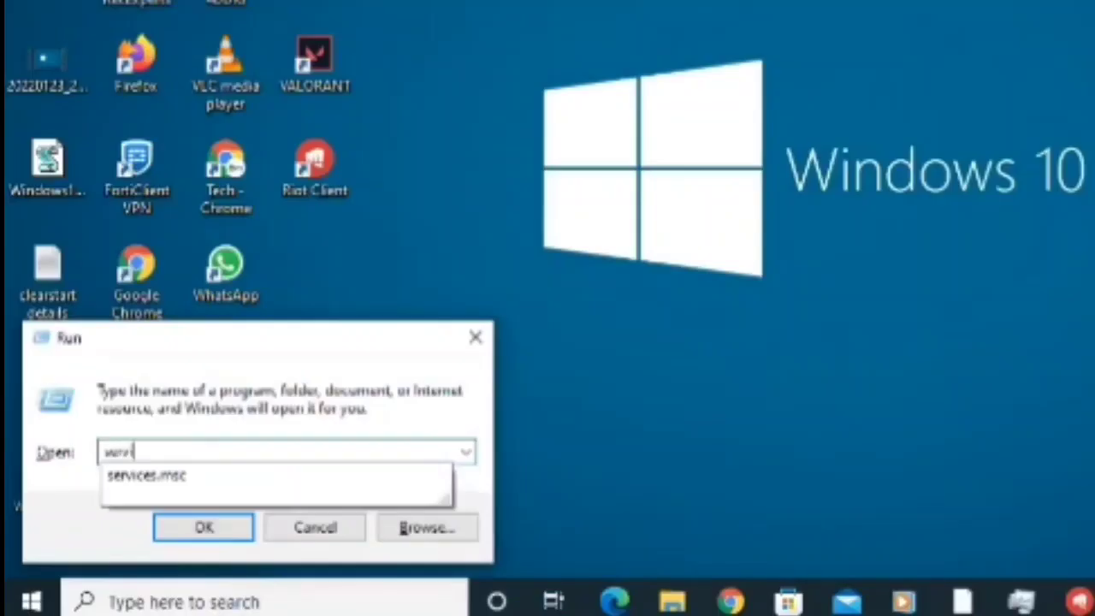
pyautogui.write('es.msc')
pyautogui.press('Return')
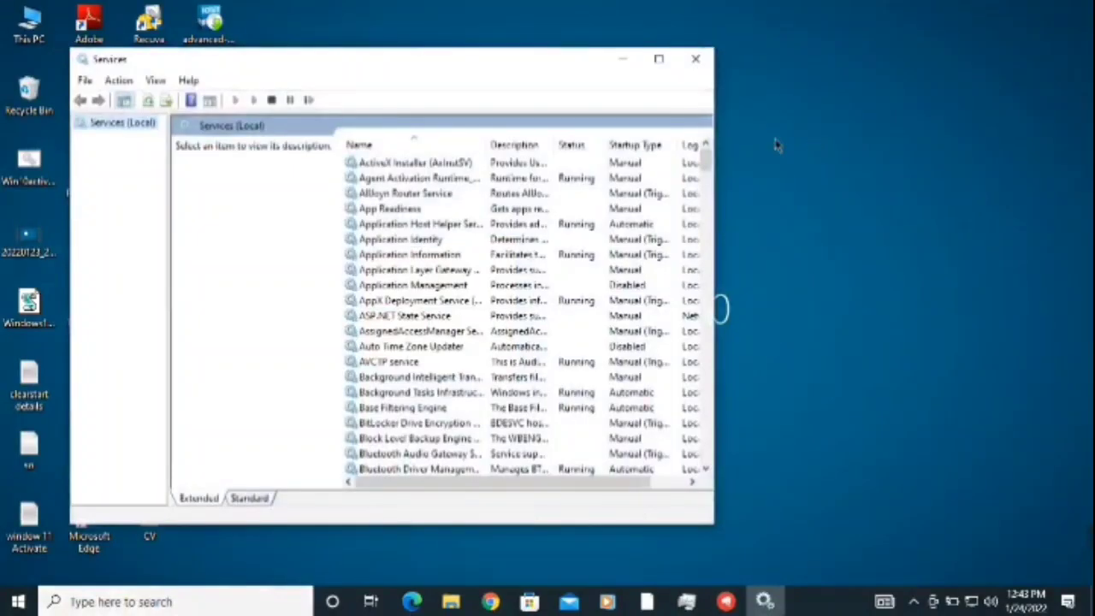
# Set the startup type of the vgc service to Automatic and apply the change
pyautogui.click(444, 288)
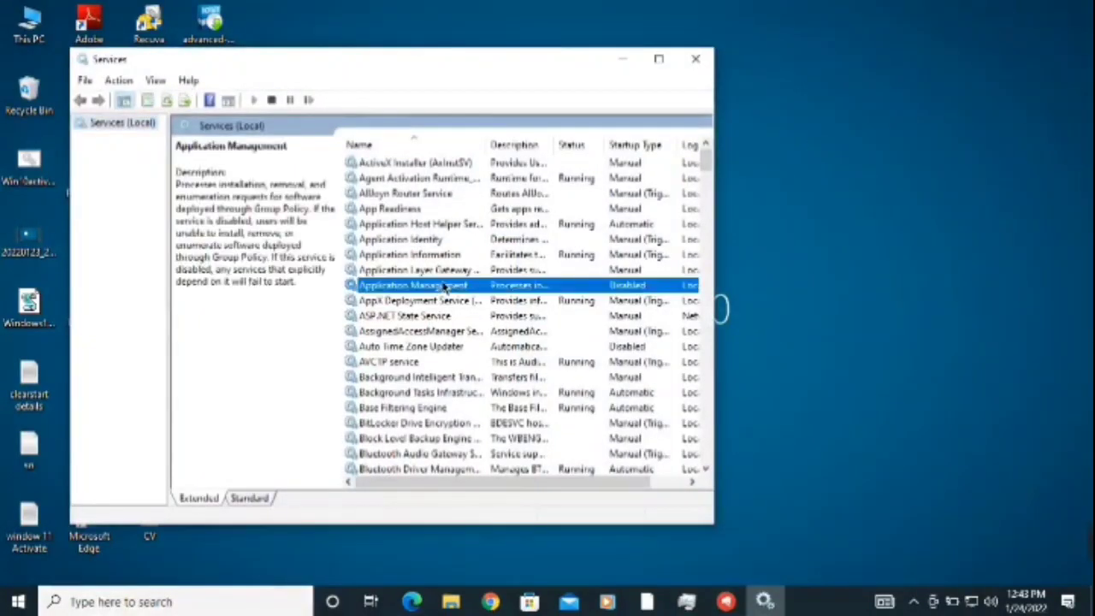
pyautogui.press('v')
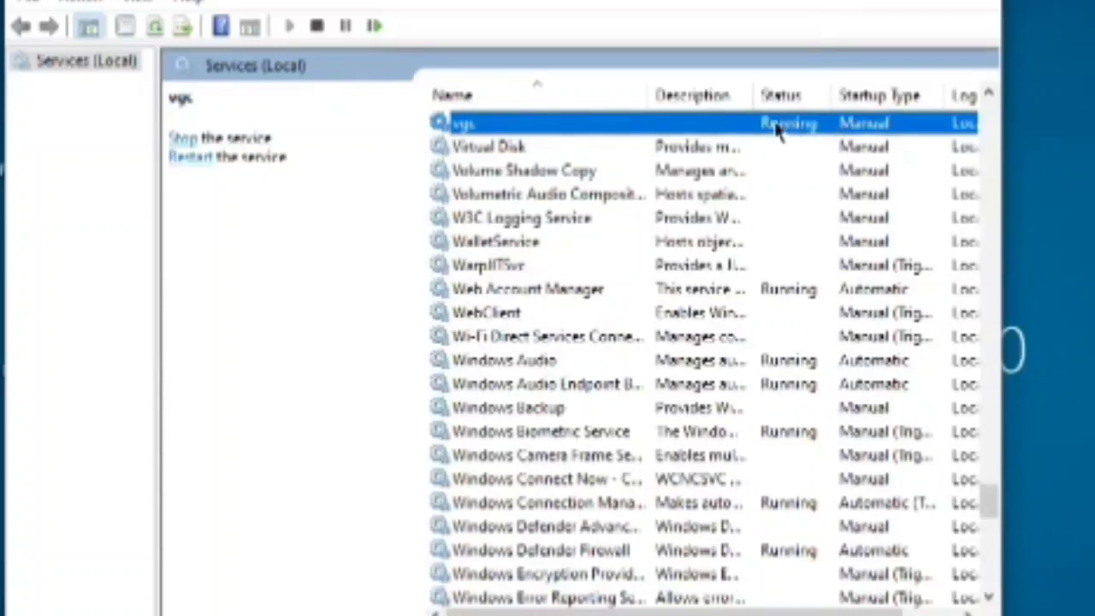
pyautogui.rightClick(582, 126)
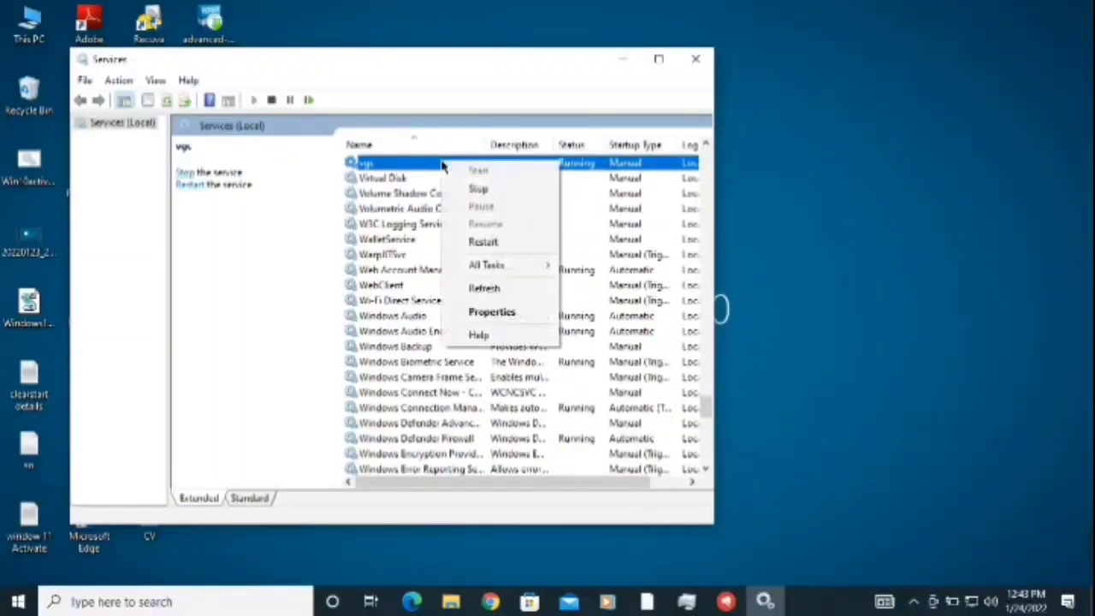
pyautogui.click(494, 313)
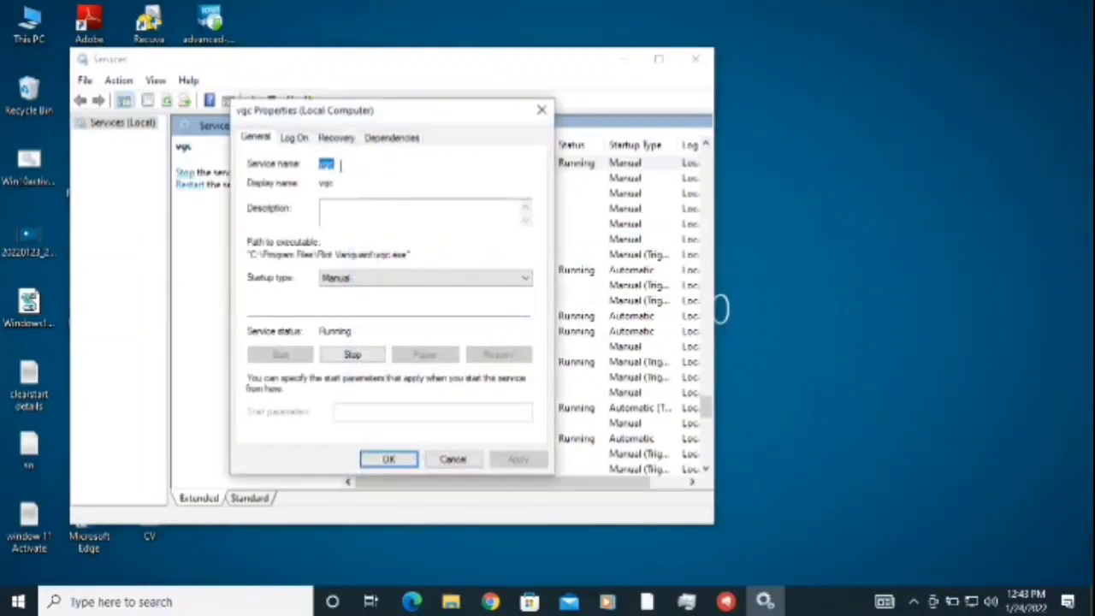
pyautogui.click(385, 279)
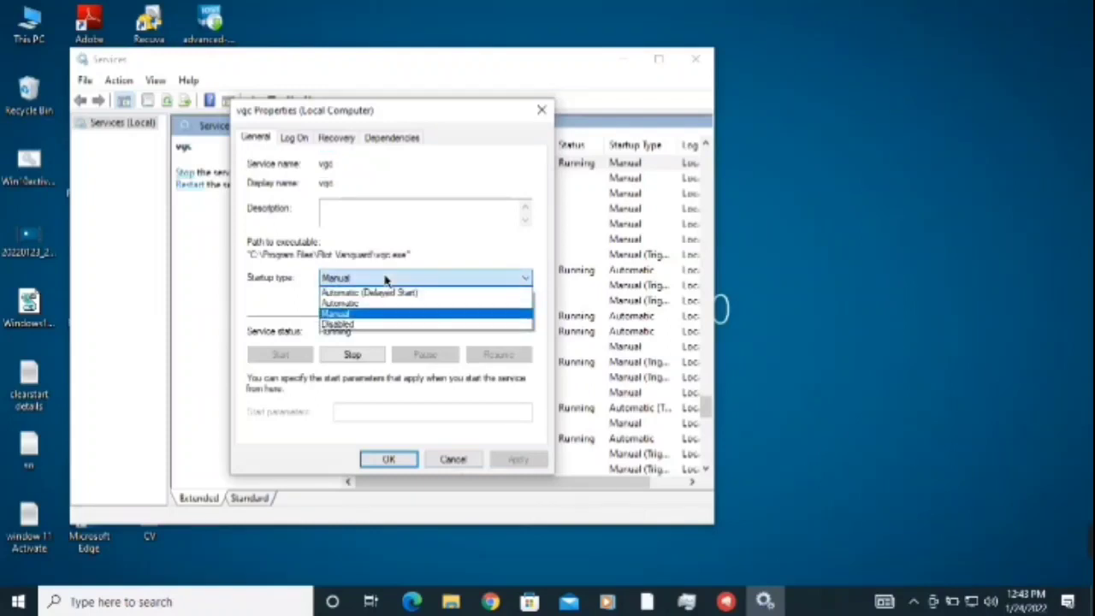
pyautogui.click(349, 307)
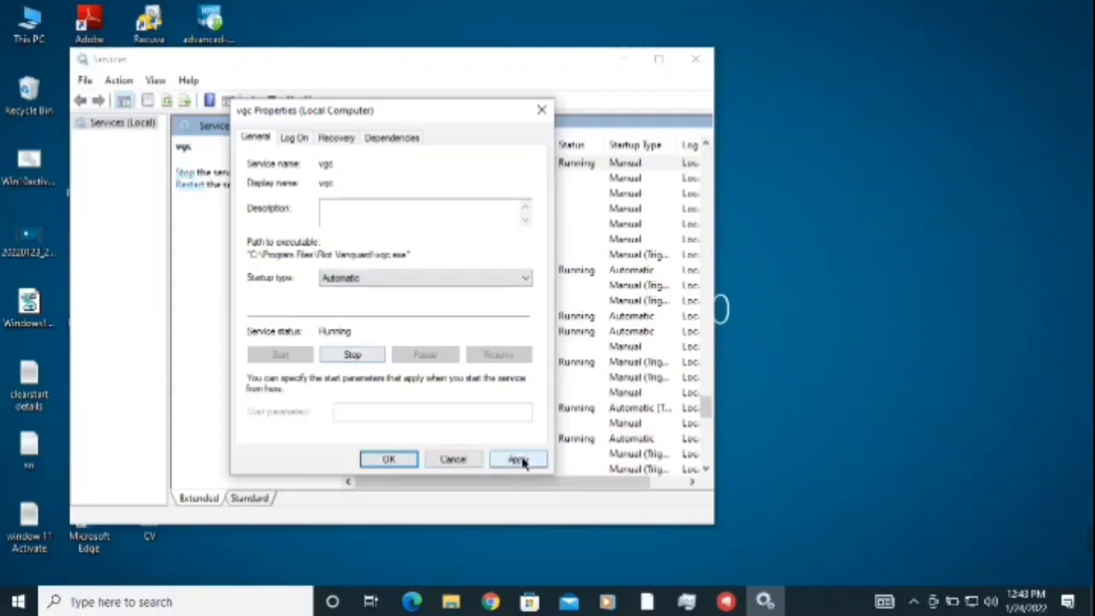
pyautogui.click(518, 459)
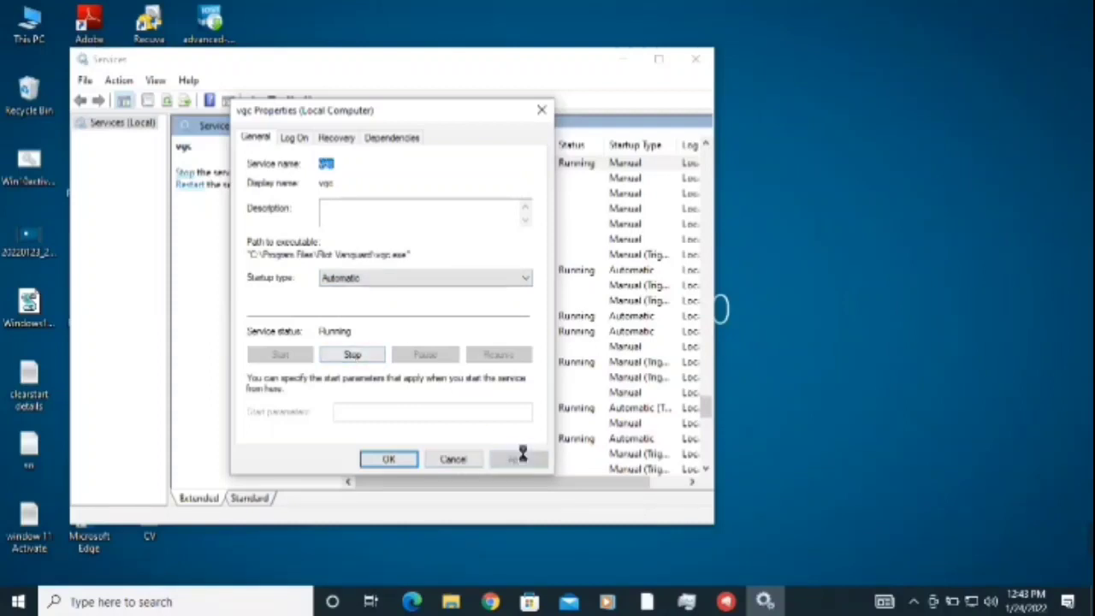
pyautogui.click(390, 460)
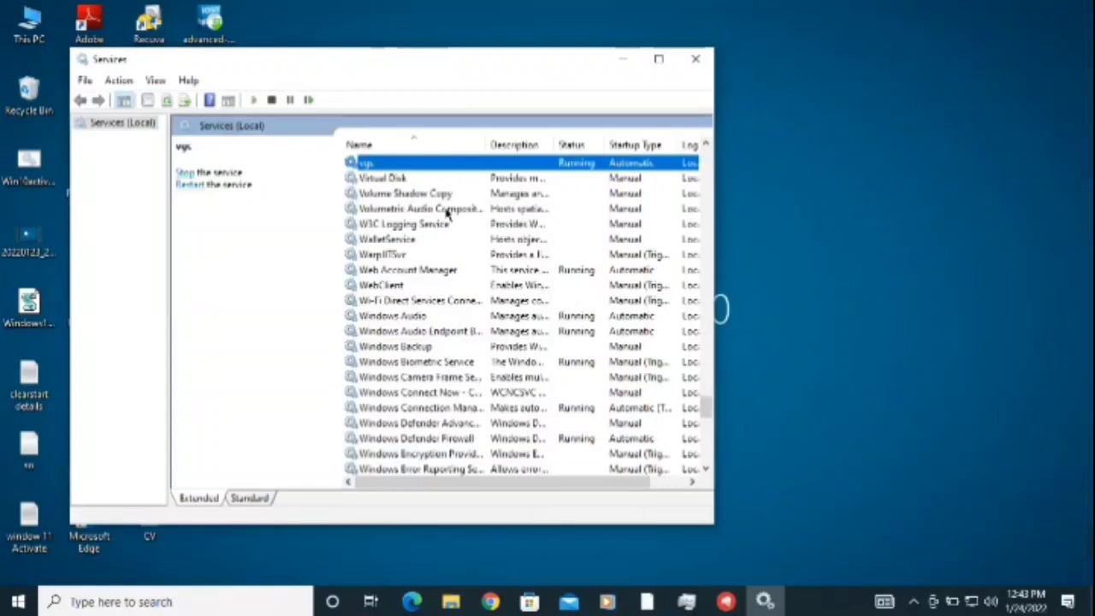
# Stop the vgc service from its properties, then start it again
pyautogui.rightClick(429, 171)
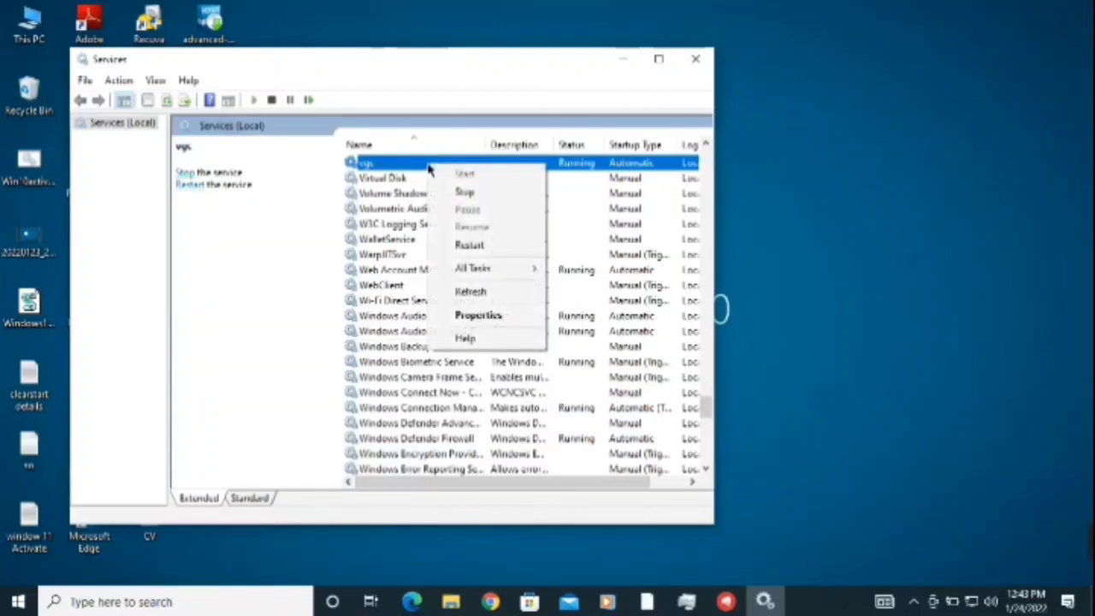
pyautogui.click(486, 316)
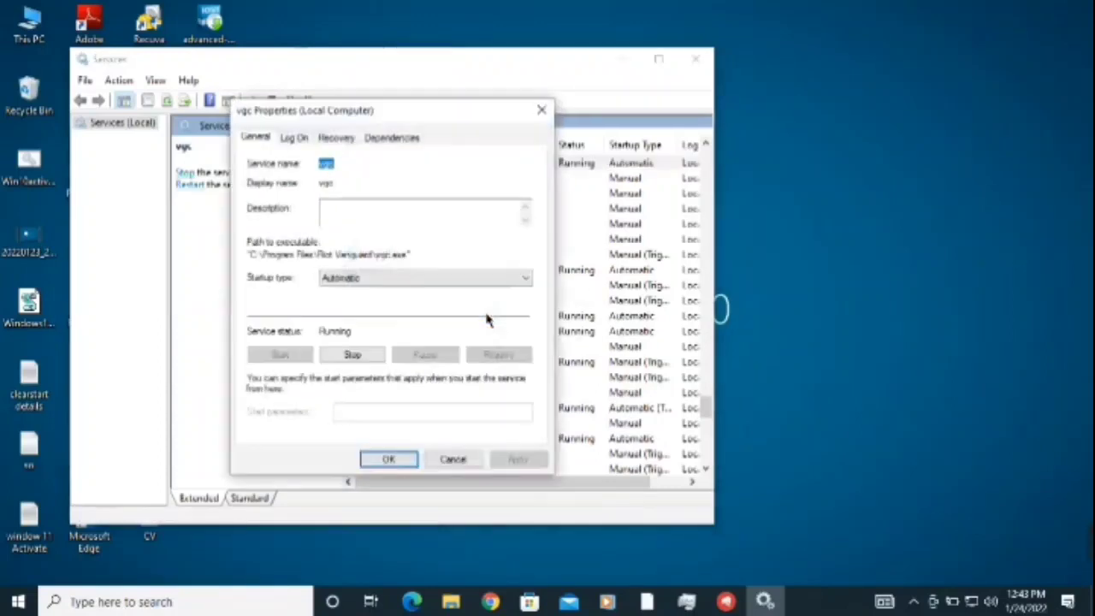
pyautogui.click(354, 360)
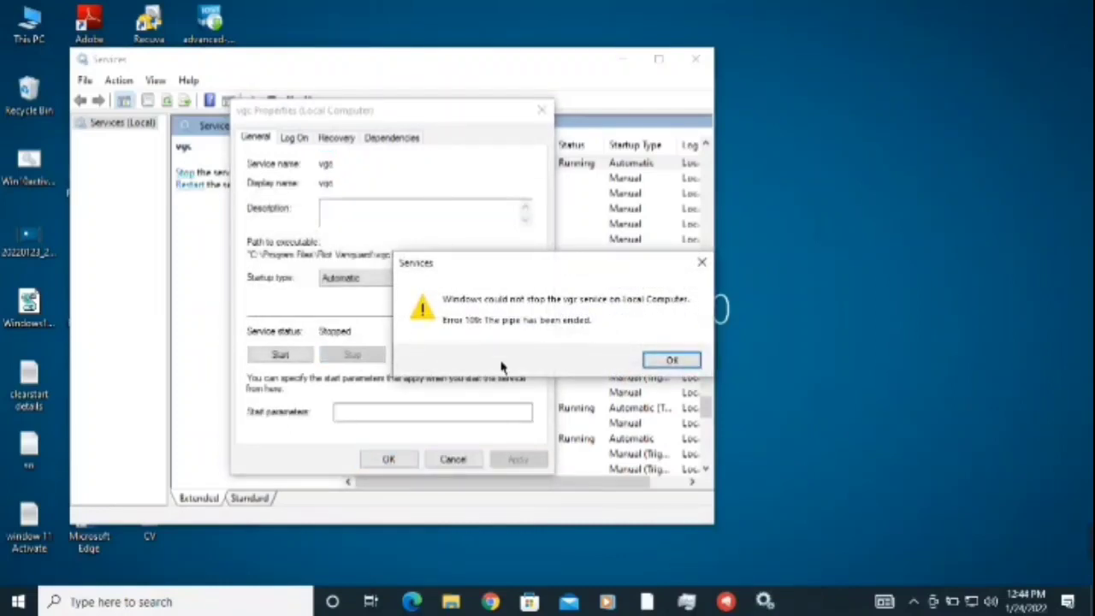
pyautogui.click(660, 361)
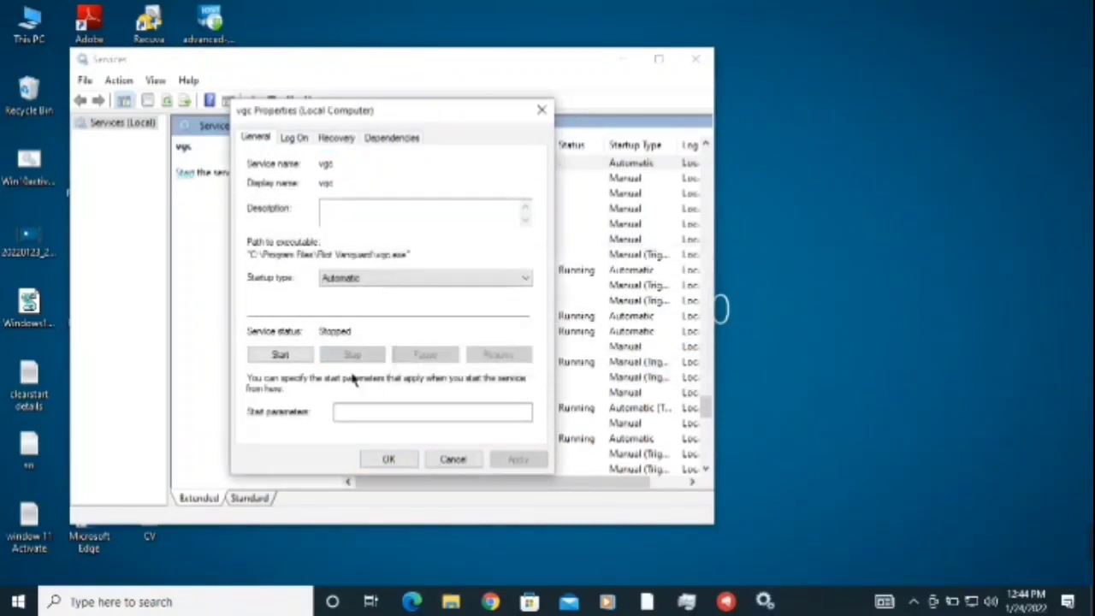
pyautogui.click(219, 233)
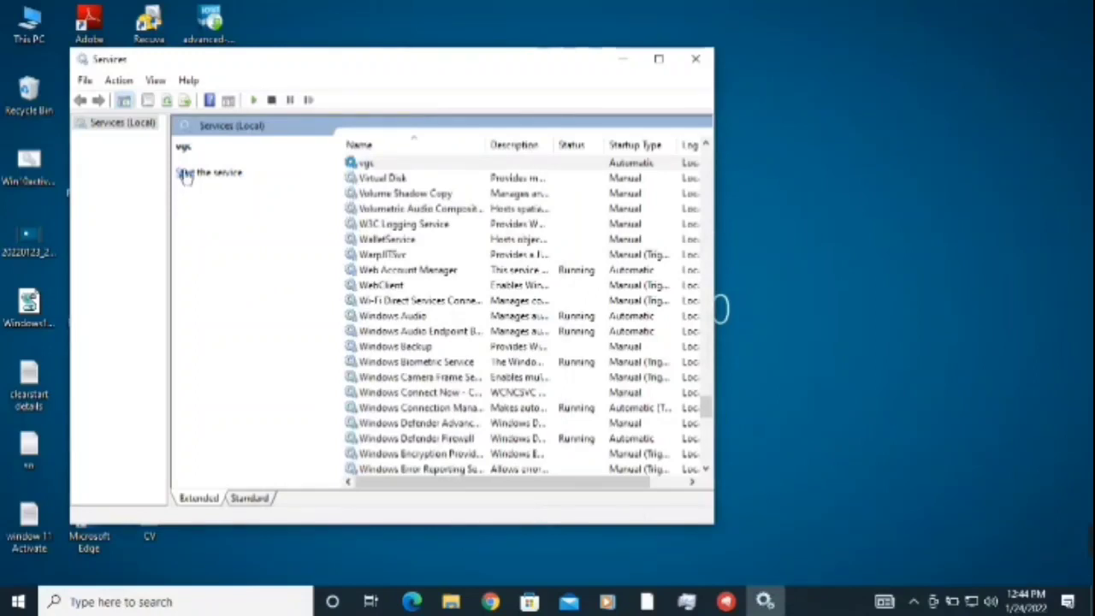
pyautogui.click(187, 174)
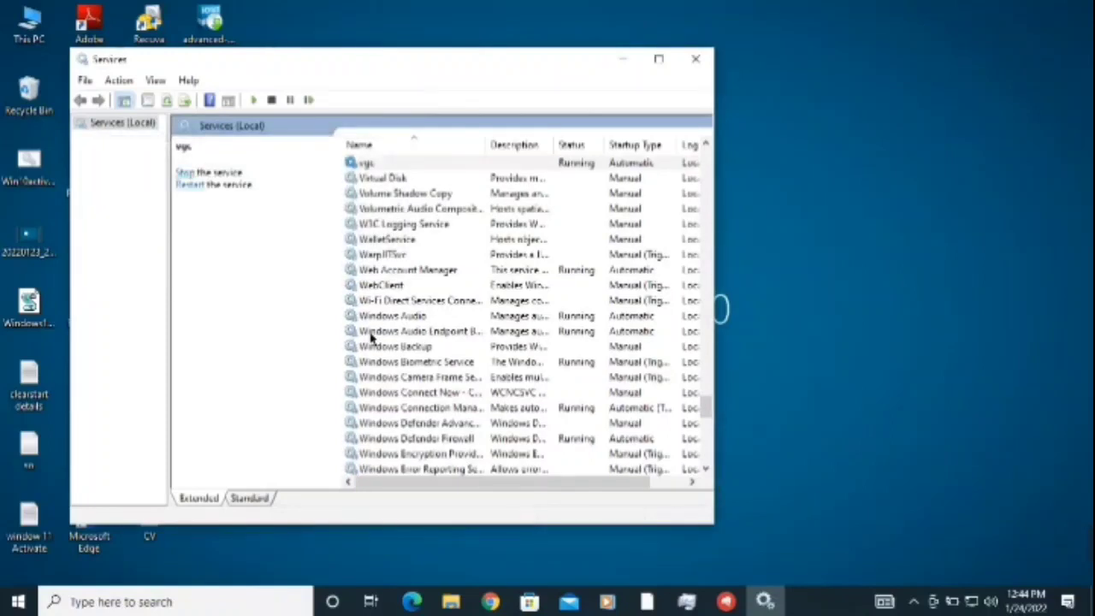
# Close the vgc properties dialog and the Services console
pyautogui.click(695, 59)
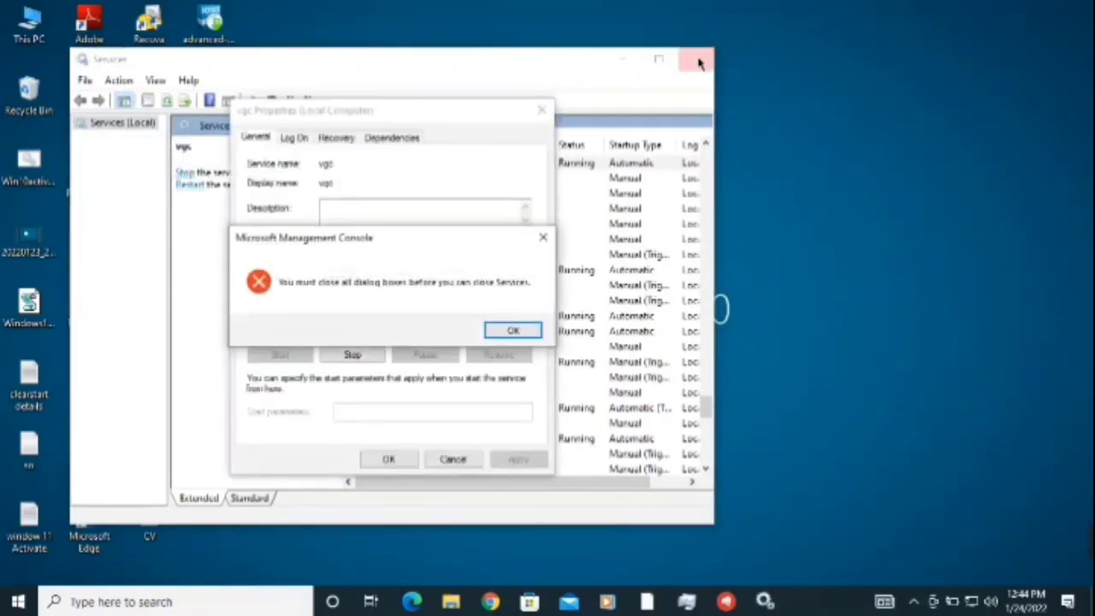
pyautogui.click(510, 331)
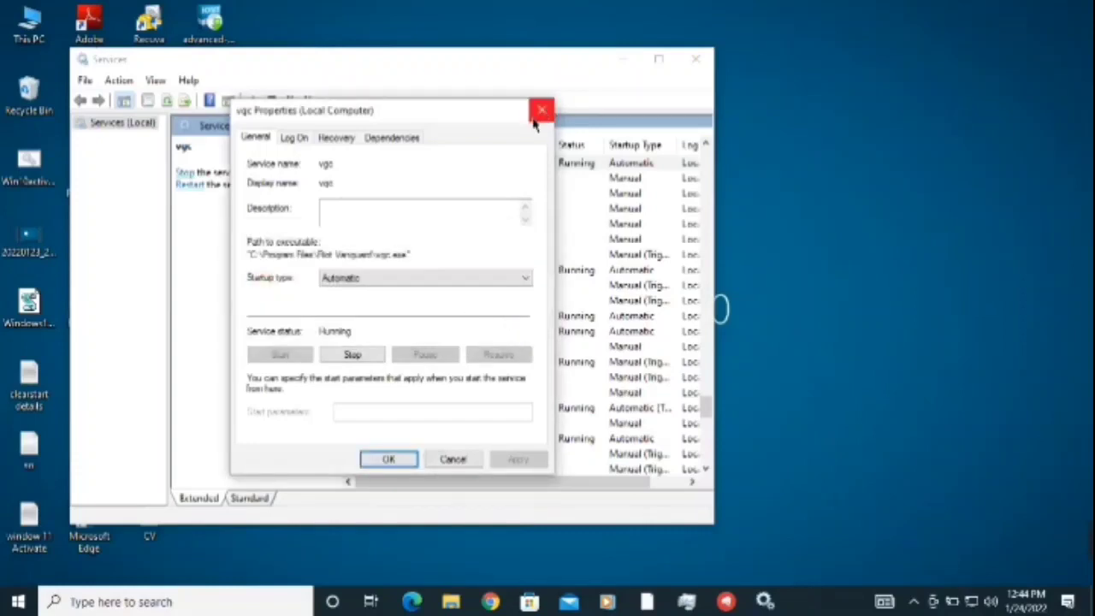
pyautogui.click(542, 111)
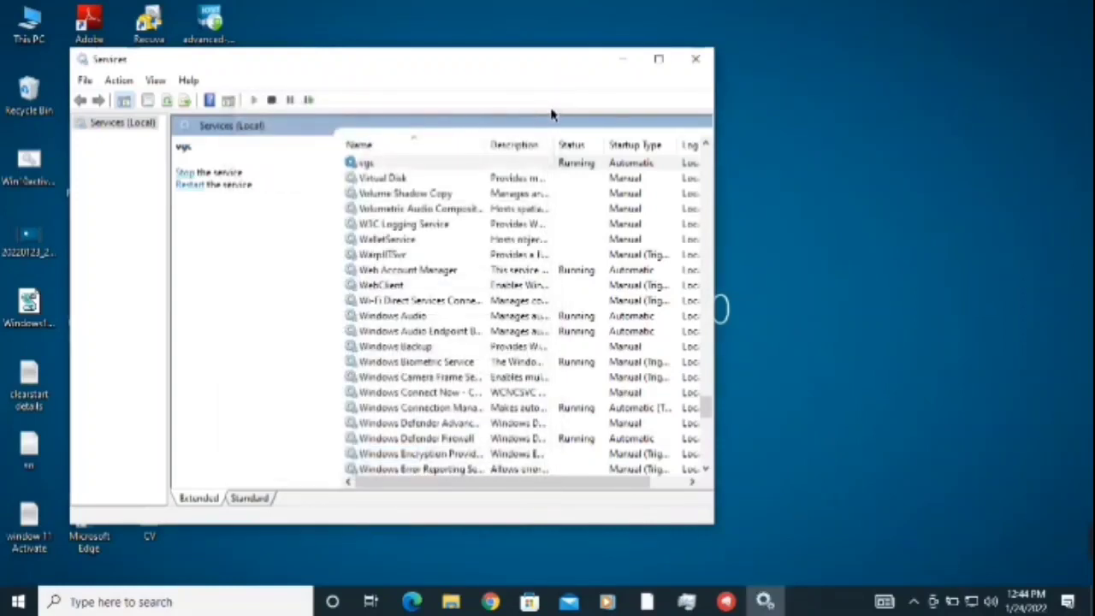
pyautogui.click(698, 60)
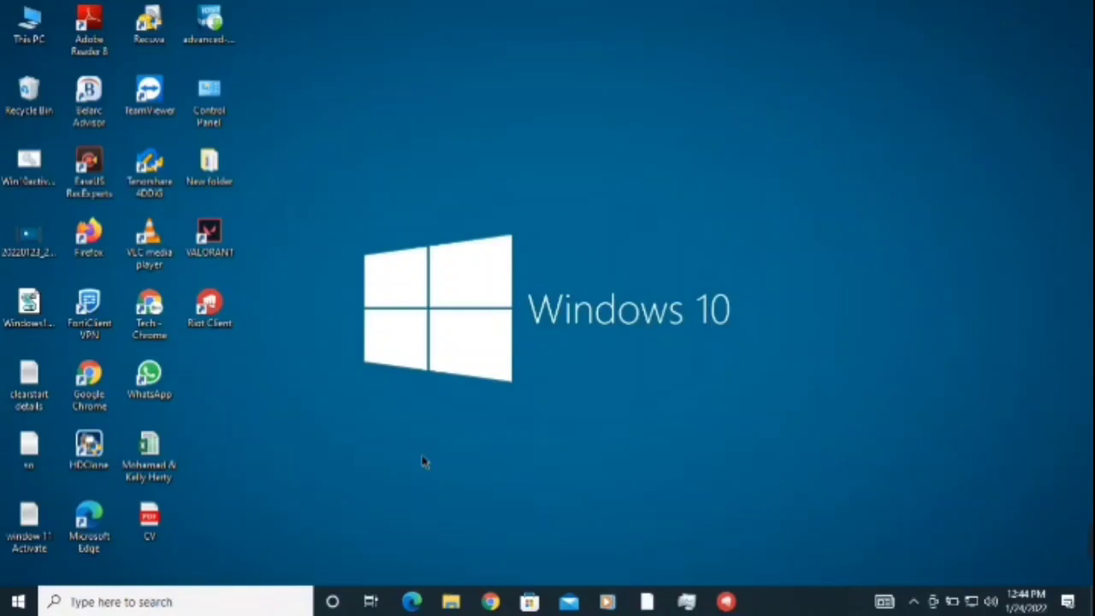
# Open Task Manager from the desktop
pyautogui.press('super+r')
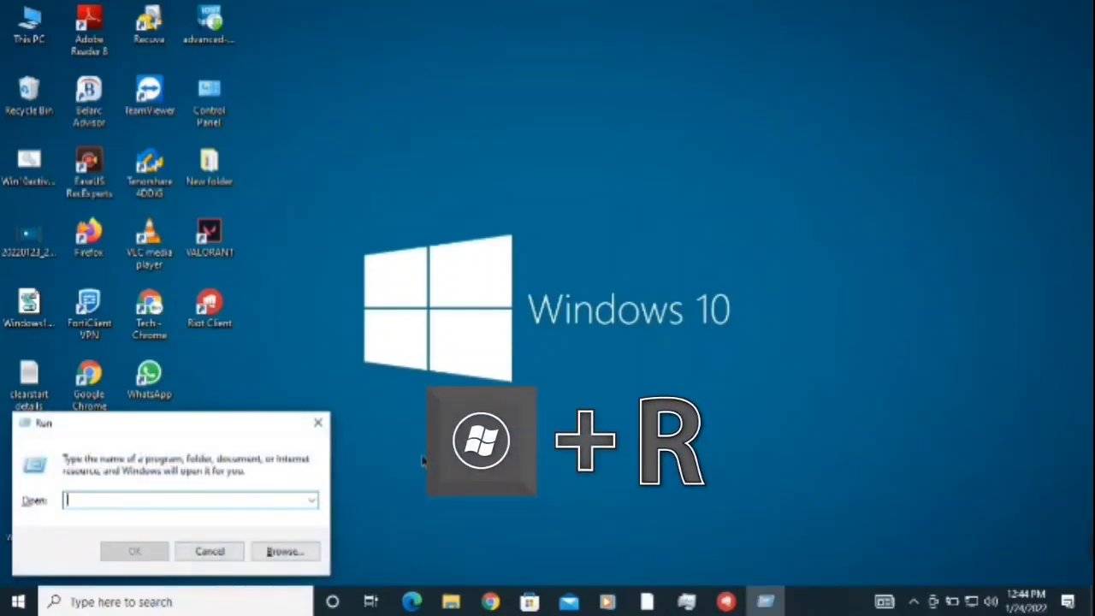
pyautogui.click(317, 423)
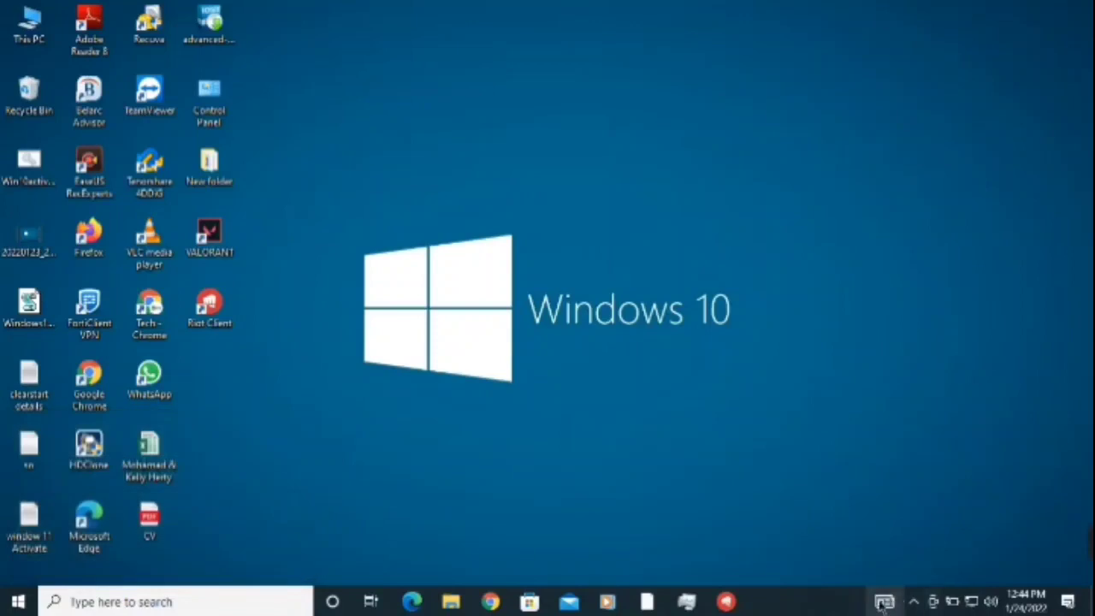
pyautogui.rightClick(835, 604)
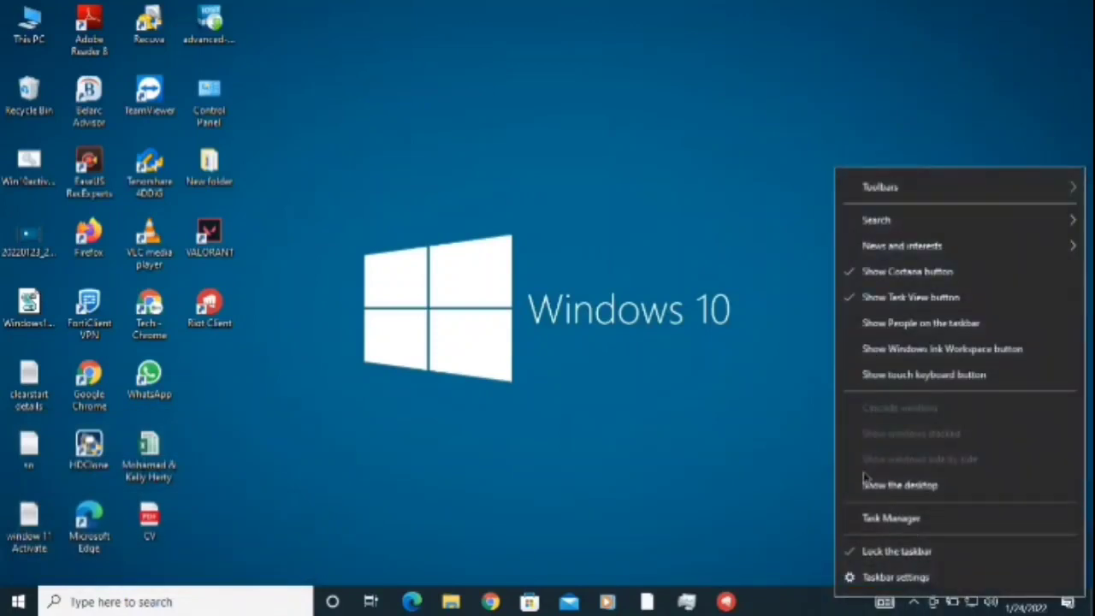
pyautogui.click(892, 519)
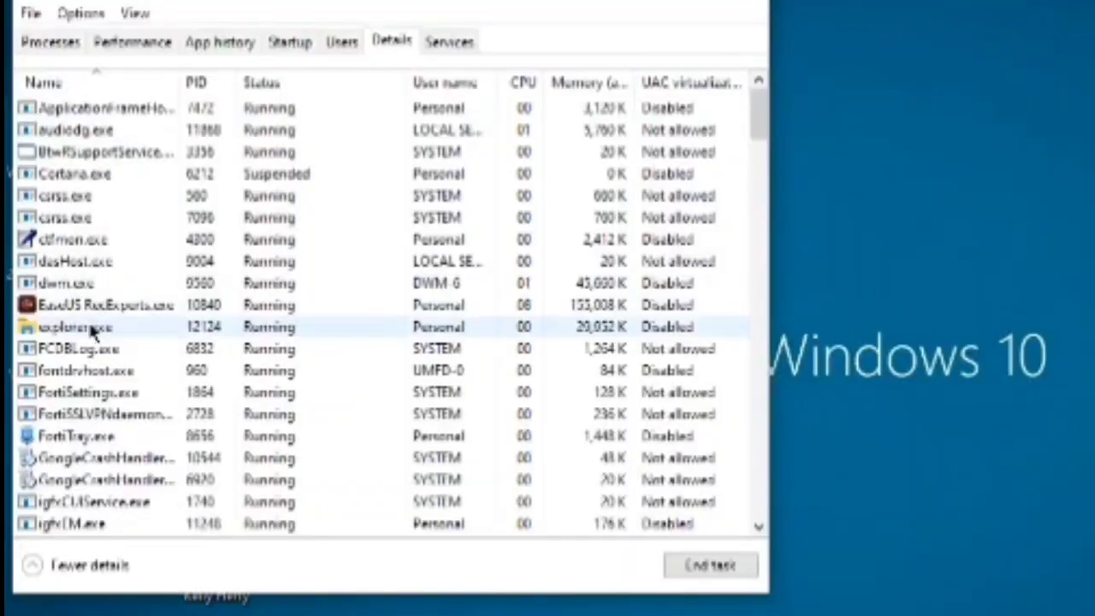
# End the explorer.exe process in the detailed process list and confirm ending it
pyautogui.click(60, 289)
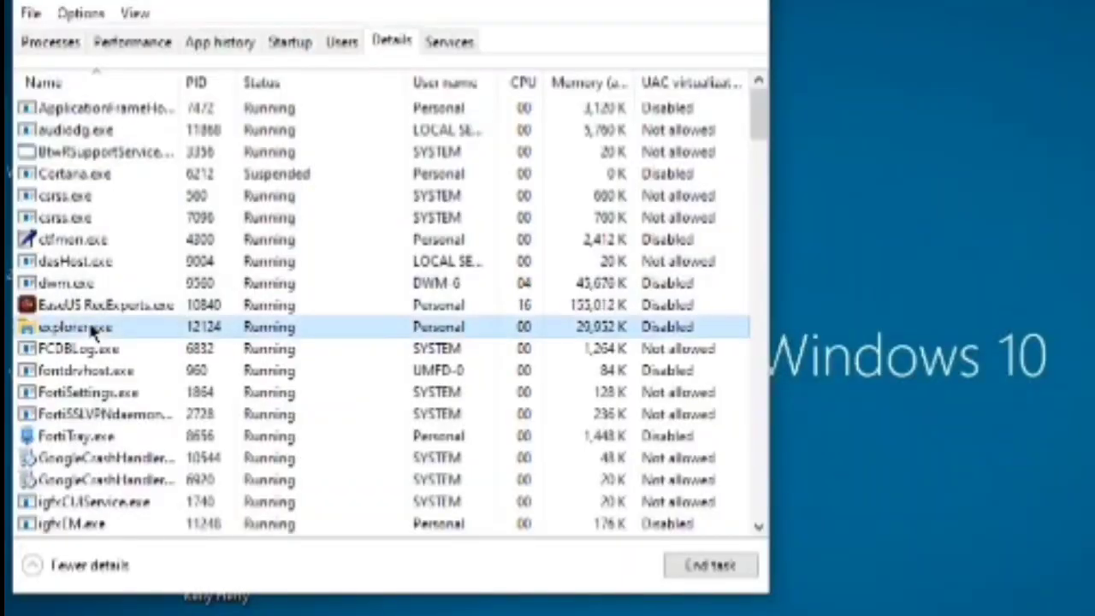
pyautogui.rightClick(91, 330)
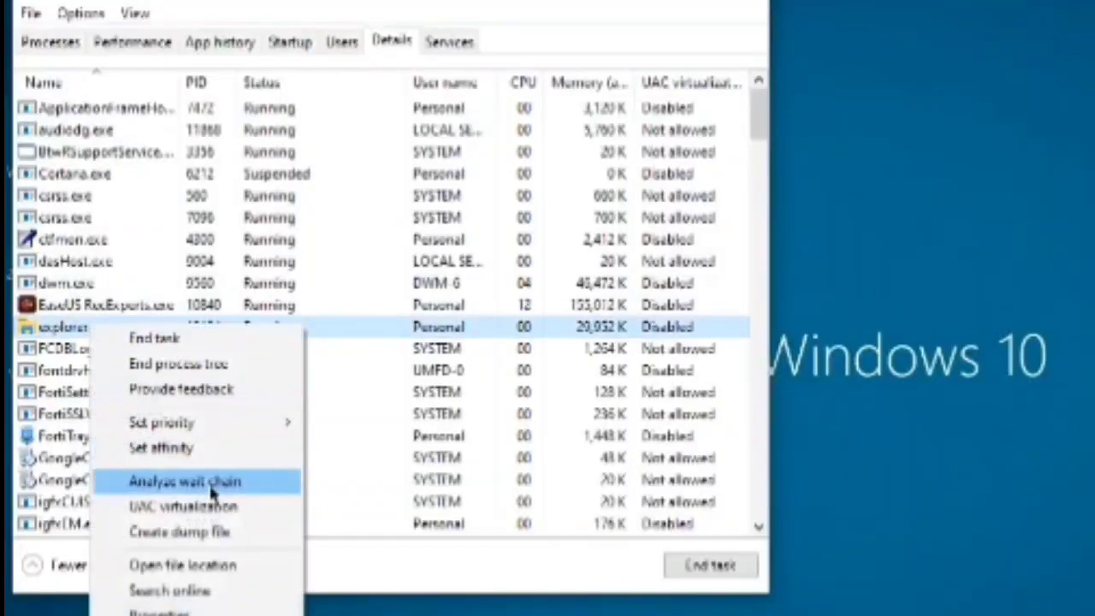
pyautogui.click(173, 340)
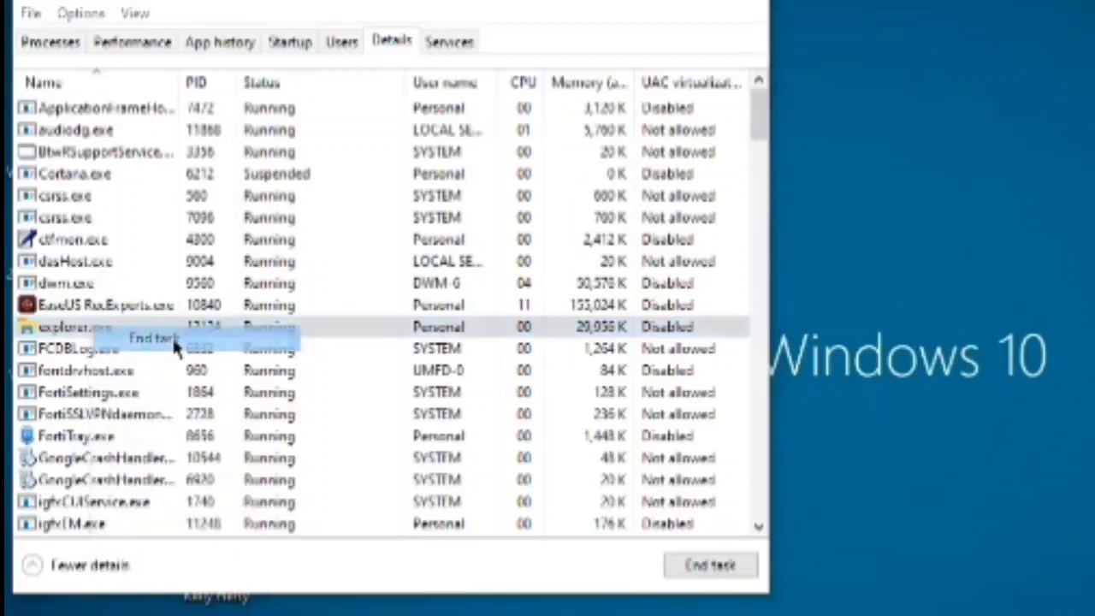
pyautogui.click(828, 380)
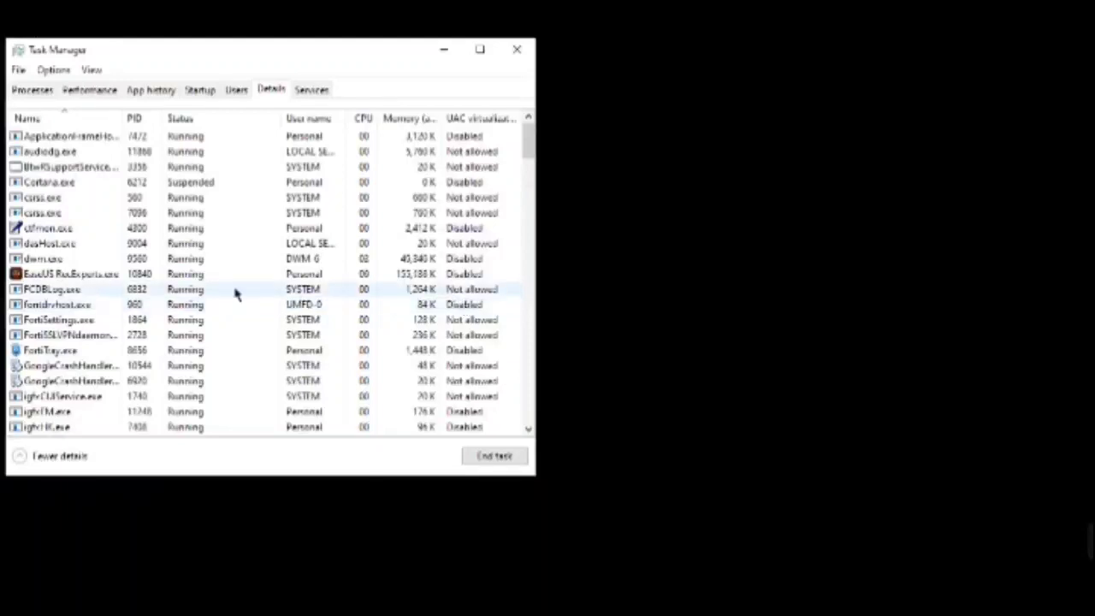
pyautogui.click(112, 265)
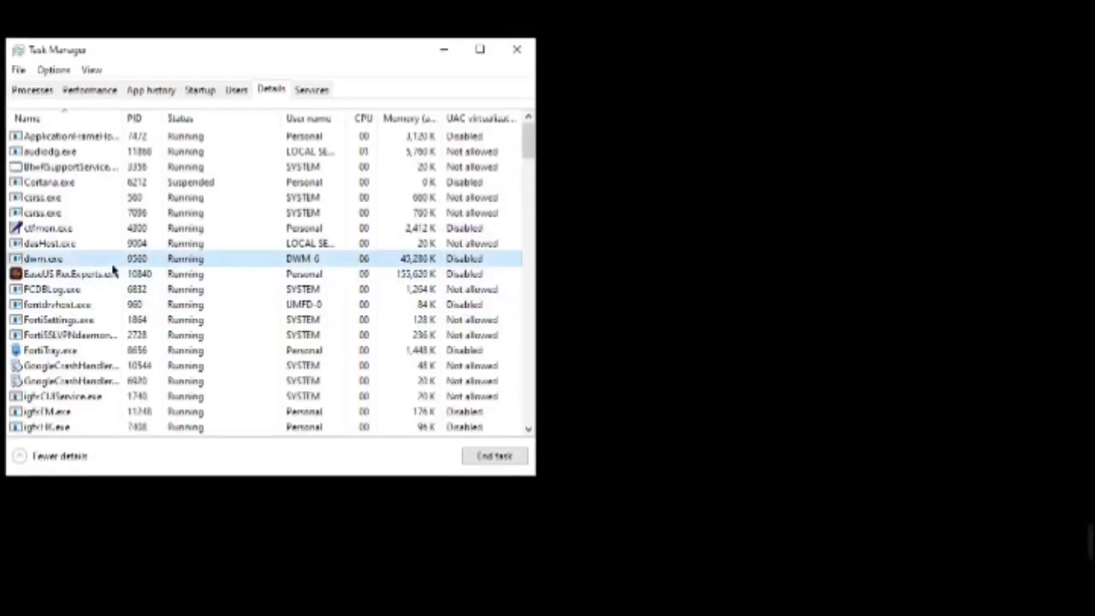
# Run explorer.exe as a new task from Task Manager to restart the Windows shell
pyautogui.click(19, 72)
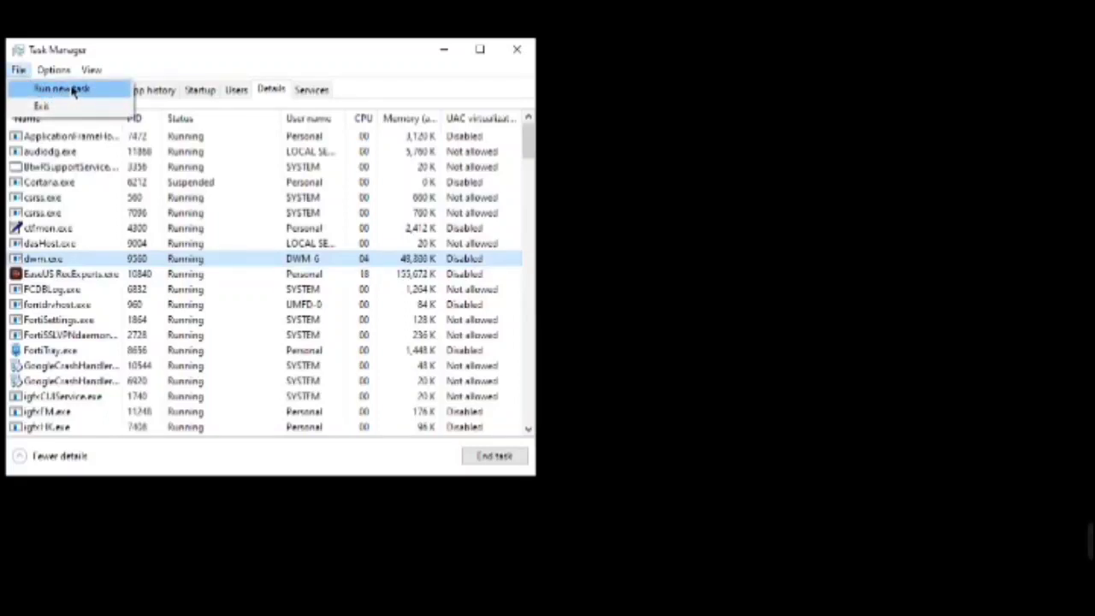
pyautogui.click(74, 91)
pyautogui.press('BackSpace')
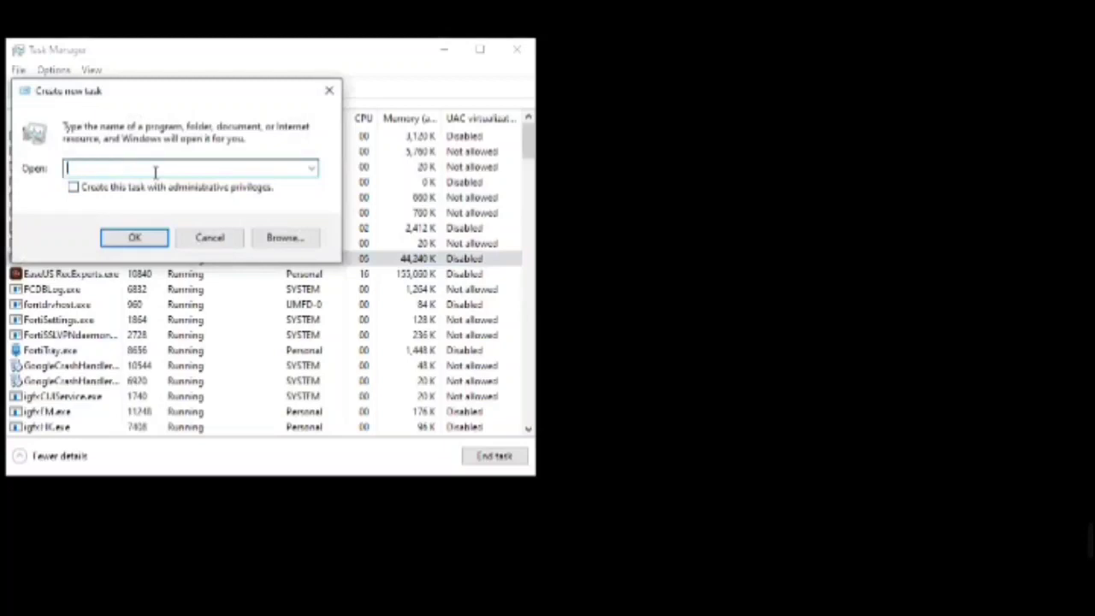
pyautogui.write('exp')
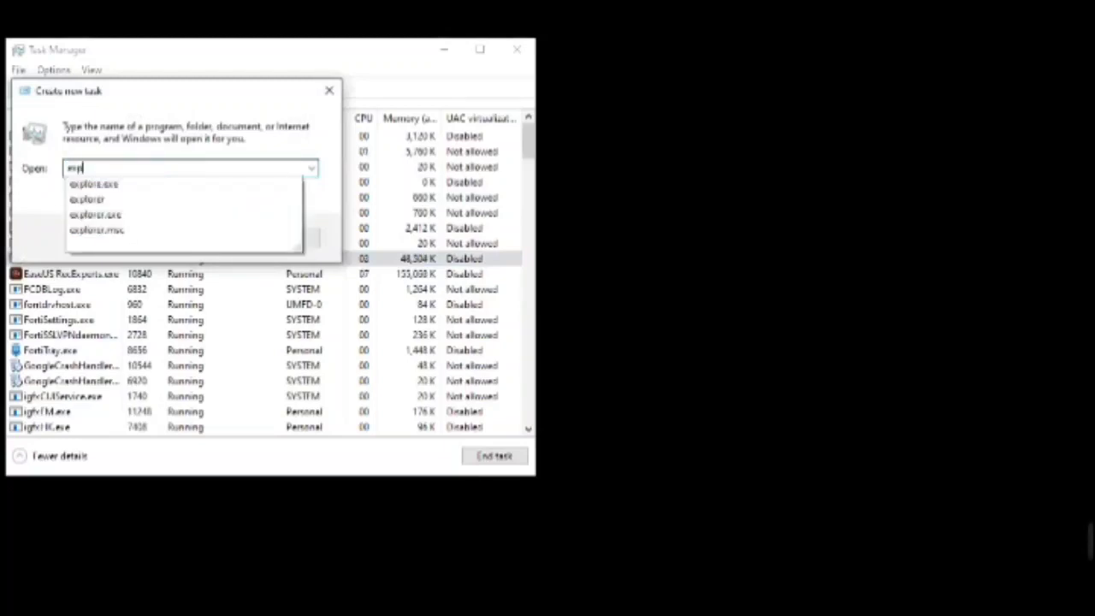
pyautogui.write('lorer')
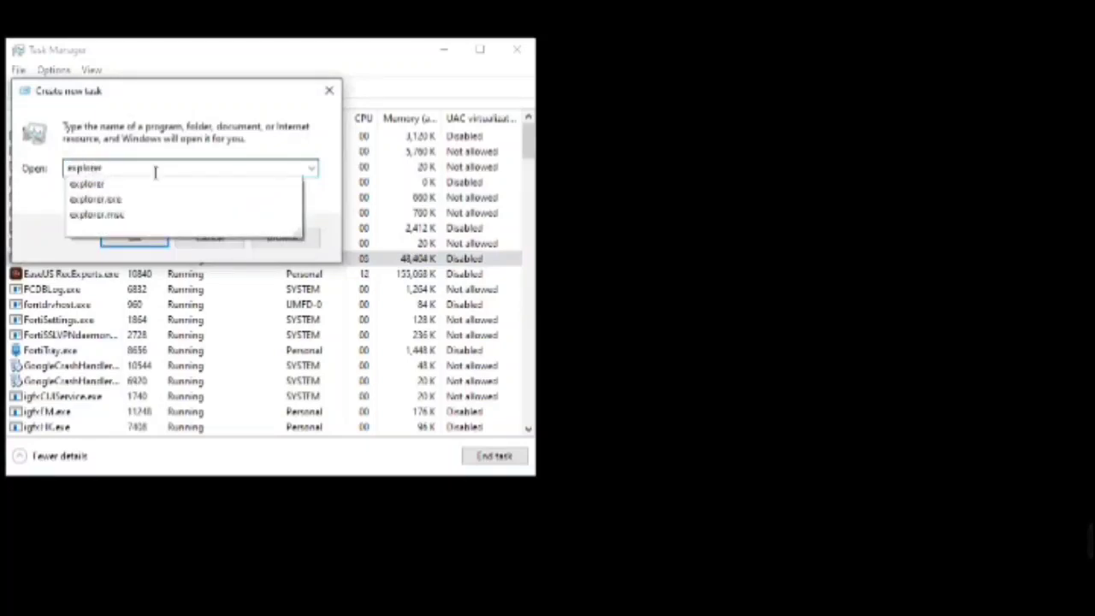
pyautogui.write('.exe')
pyautogui.press('Return')
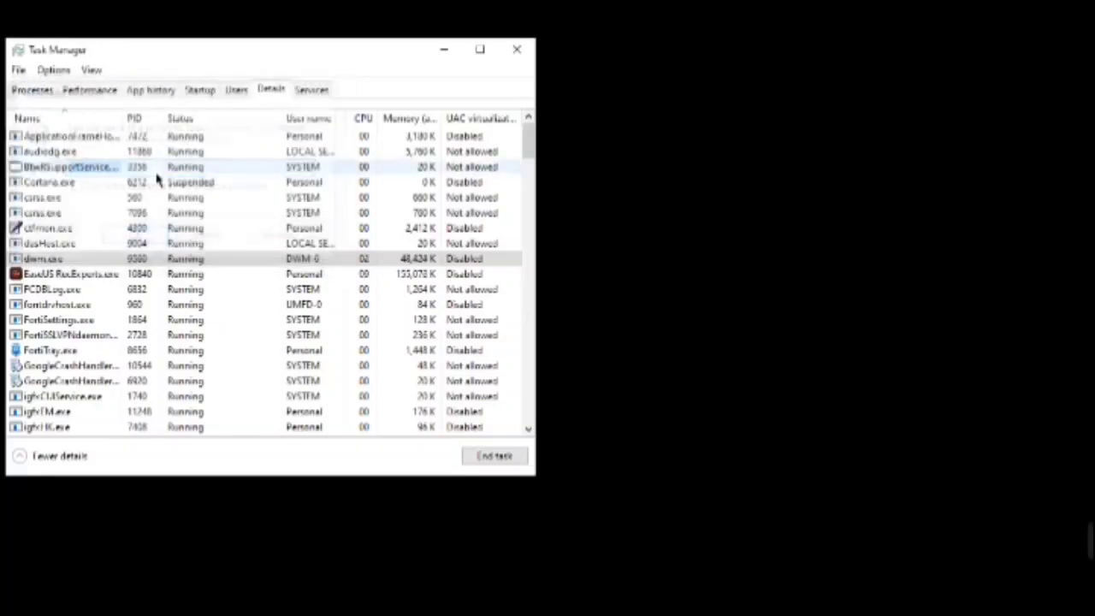